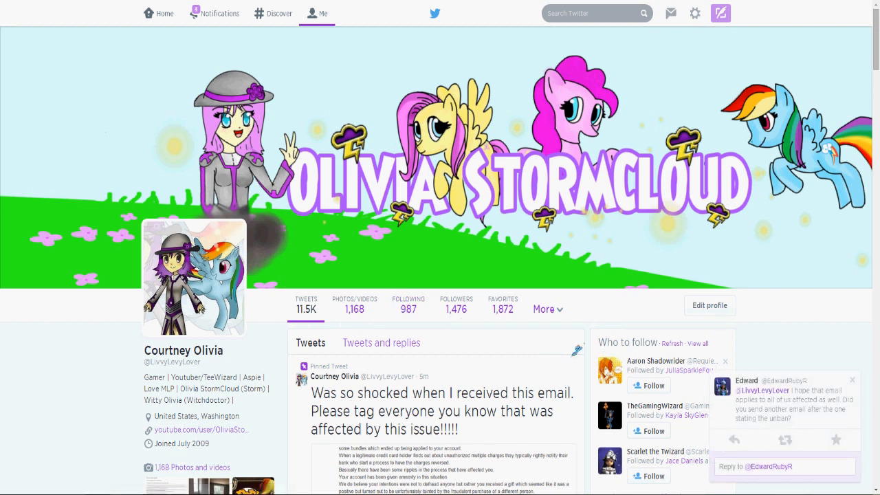
# - Dismiss the reply notification toast so only the profile page remains
pyautogui.click(852, 380)
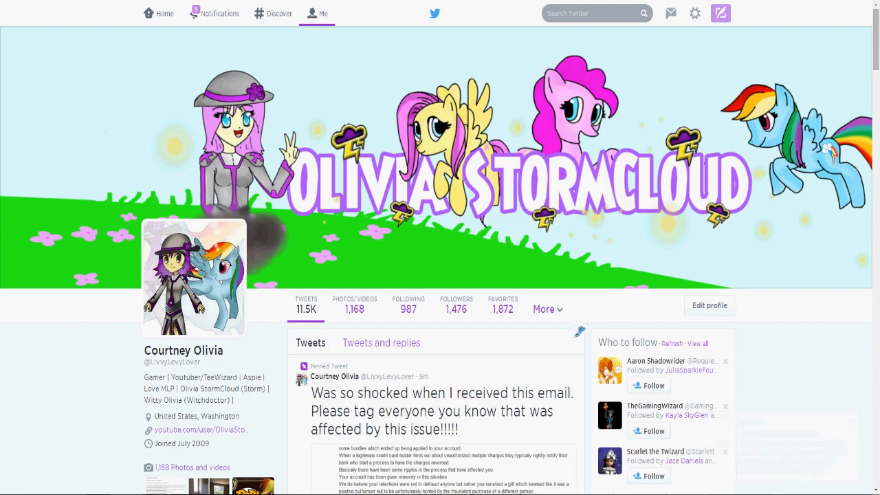
pyautogui.scroll(-5, 578, 328)
pyautogui.scroll(-5, 578, 331)
pyautogui.scroll(-3, 578, 331)
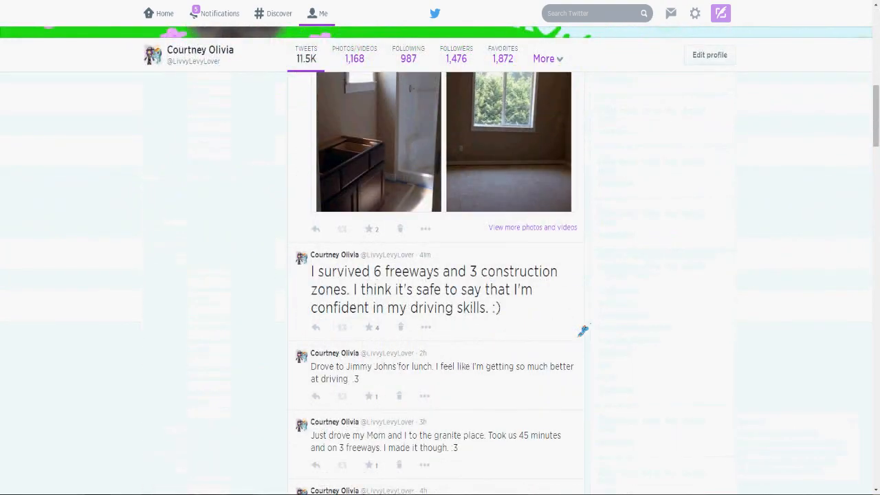
pyautogui.scroll(-3, 578, 331)
pyautogui.scroll(-4, 583, 331)
pyautogui.scroll(-2, 583, 330)
pyautogui.scroll(-4, 591, 336)
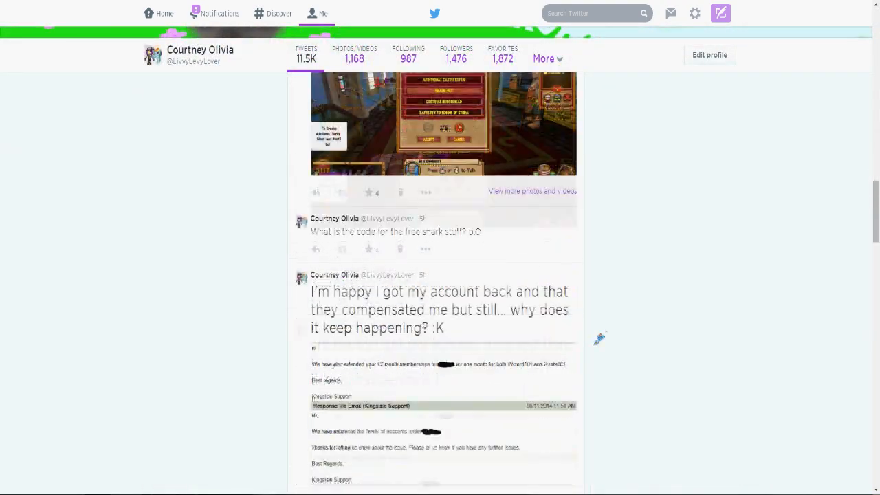
pyautogui.scroll(-2, 599, 339)
pyautogui.scroll(-2, 598, 339)
pyautogui.click(516, 275)
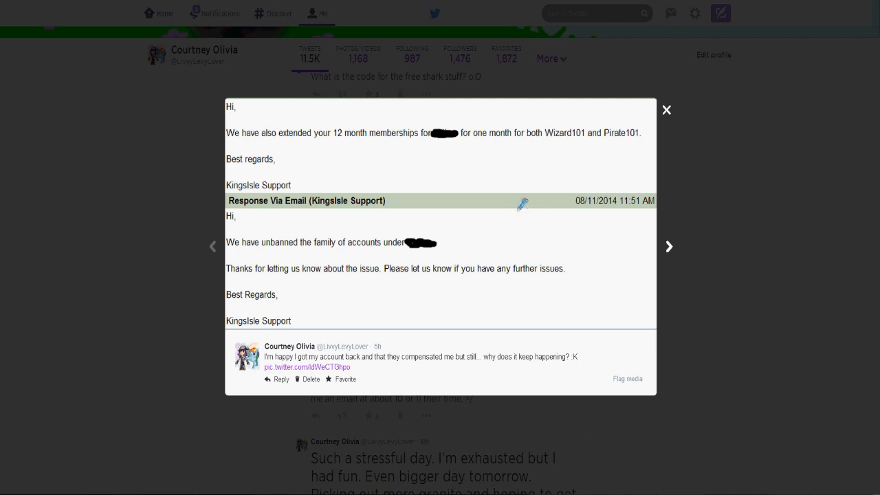
pyautogui.click(666, 110)
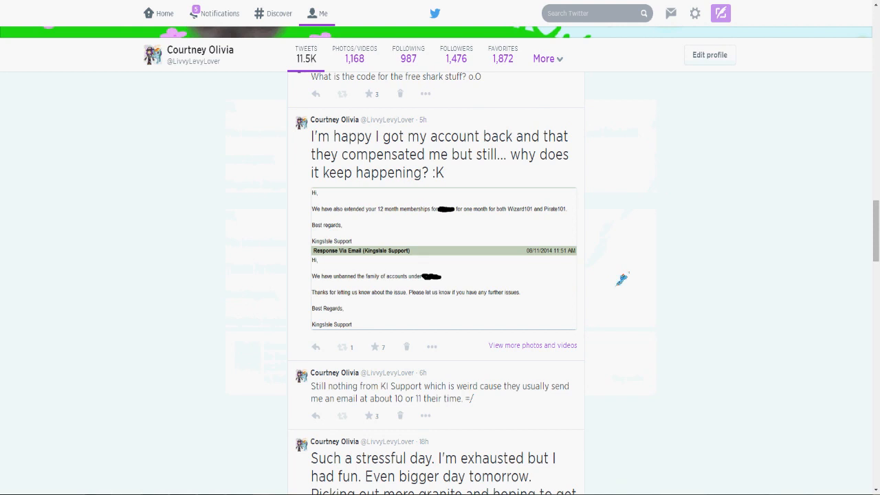
pyautogui.scroll(5, 425, 253)
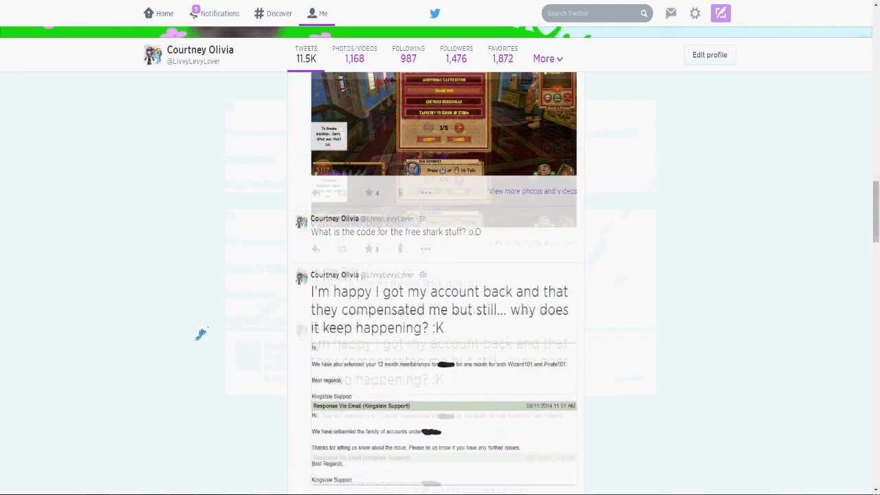
pyautogui.scroll(5, 201, 334)
pyautogui.scroll(5, 201, 334)
pyautogui.scroll(5, 200, 334)
pyautogui.scroll(5, 201, 334)
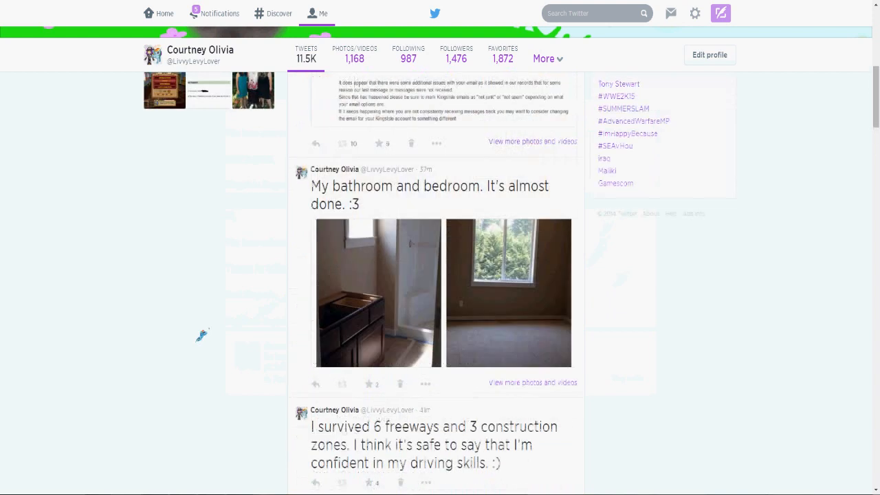
pyautogui.scroll(5, 200, 334)
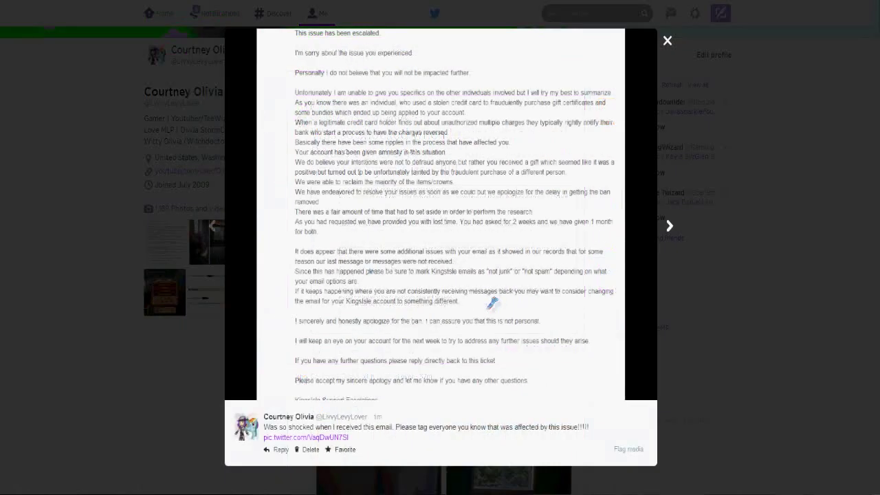
# - Enlarge the pinned tweet's KingsIsle Support email screenshot in the image viewer
pyautogui.click(439, 268)
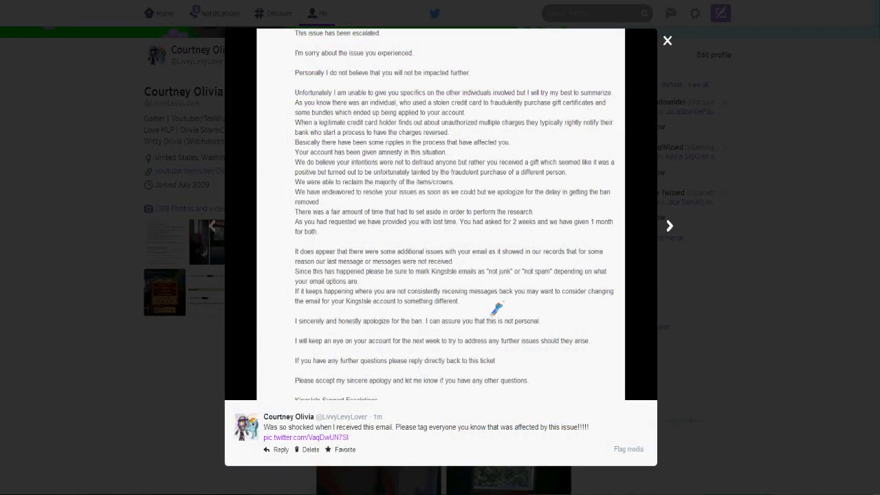